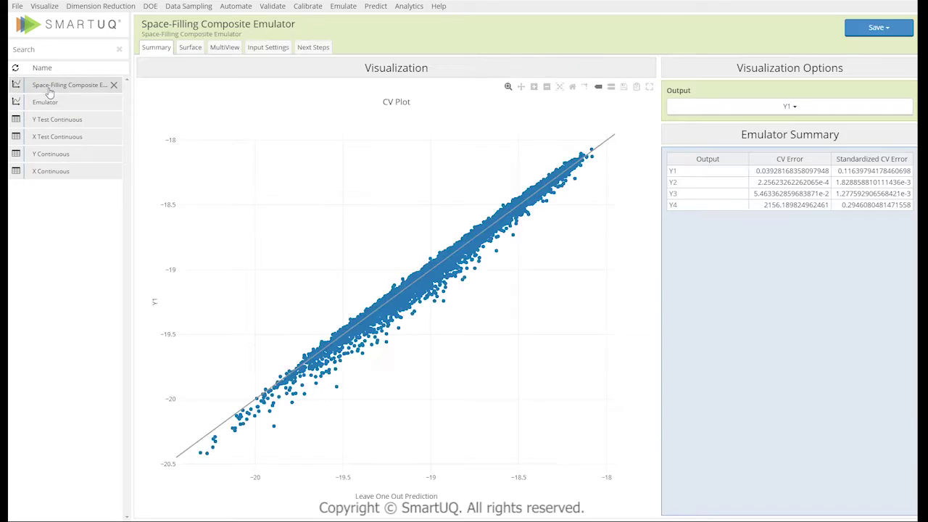
Step: Plot the Y3 cross-validation results, then view Y1 as a rotated 3-D surface over X1 and X2
click(723, 107)
click(733, 167)
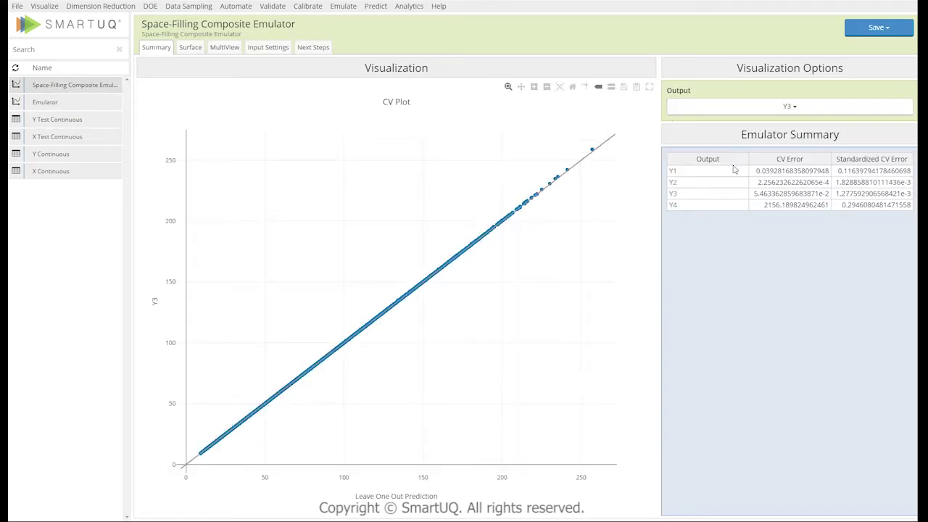
click(190, 48)
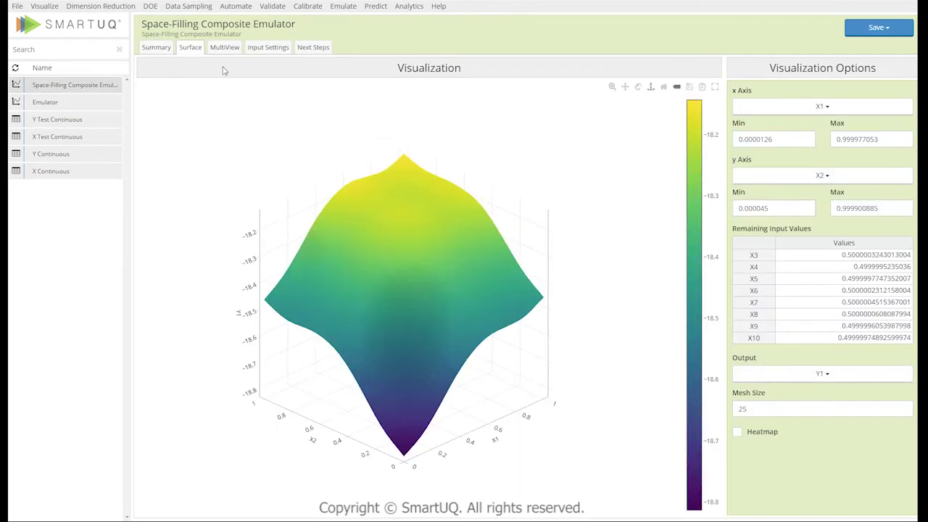
drag(425, 323, 262, 328)
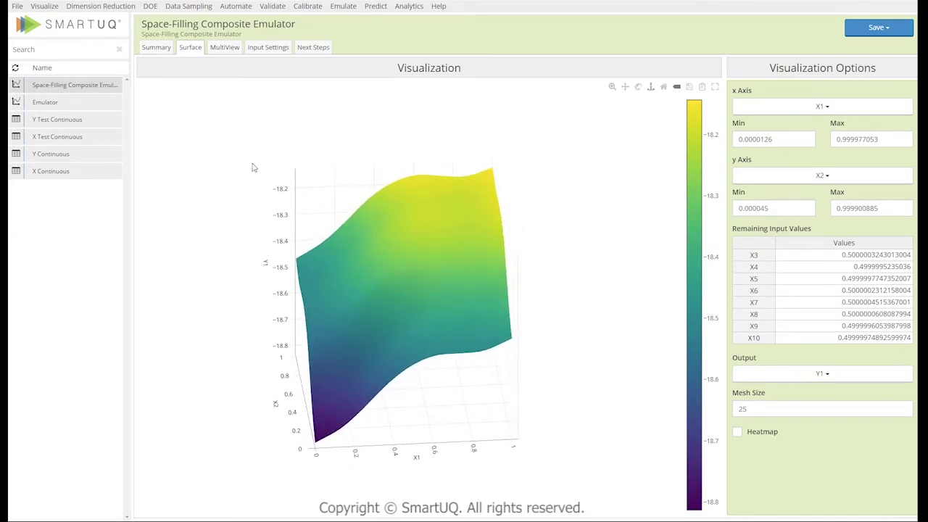
Step: Browse the multiview plot matrix and raise X4 from 0.5 to 0.840986
click(224, 48)
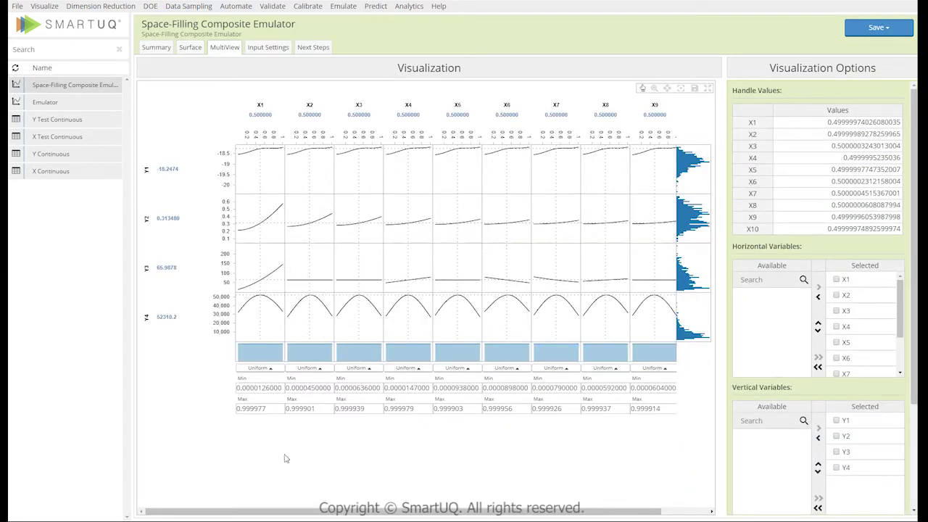
scroll(406, 398, right, 1)
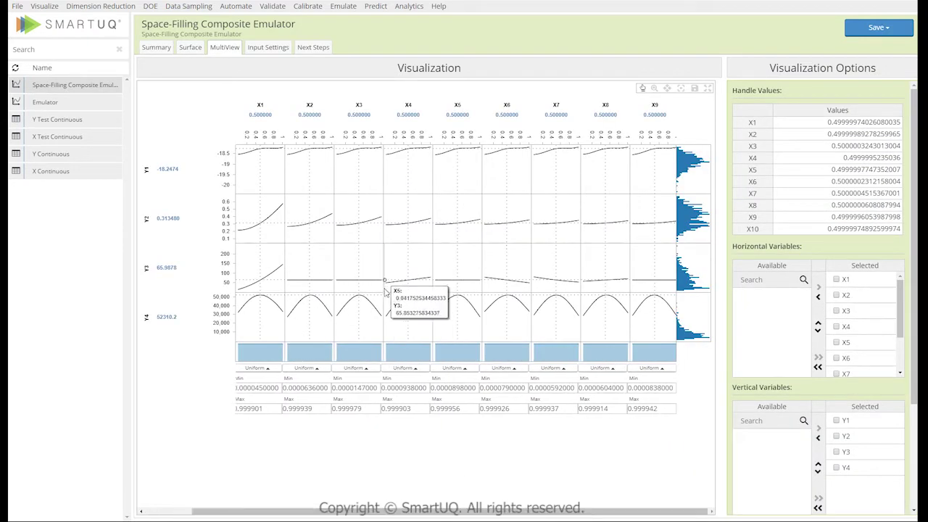
scroll(355, 263, right, 1)
drag(367, 258, 372, 258)
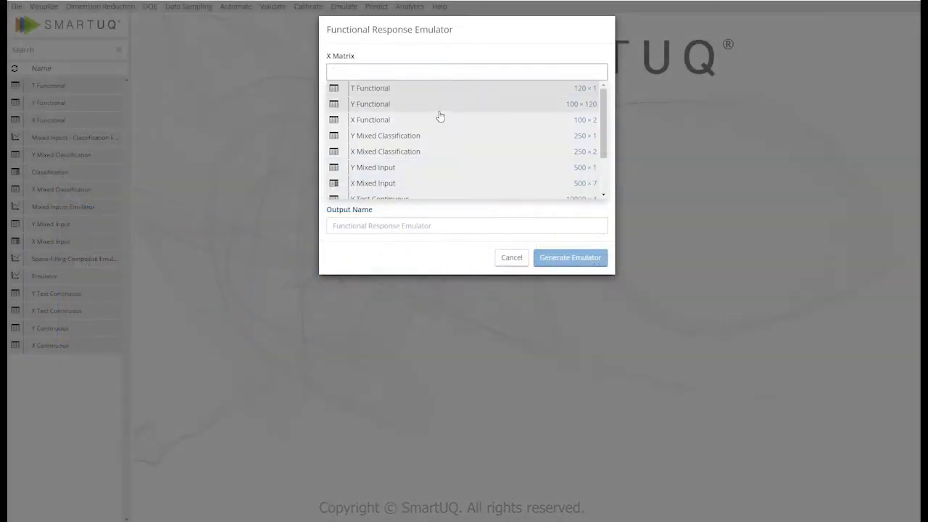
Step: Generate a functional emulator with X Functional input, Y Functional output and T Functional time vector
click(440, 118)
click(435, 143)
click(435, 160)
click(435, 216)
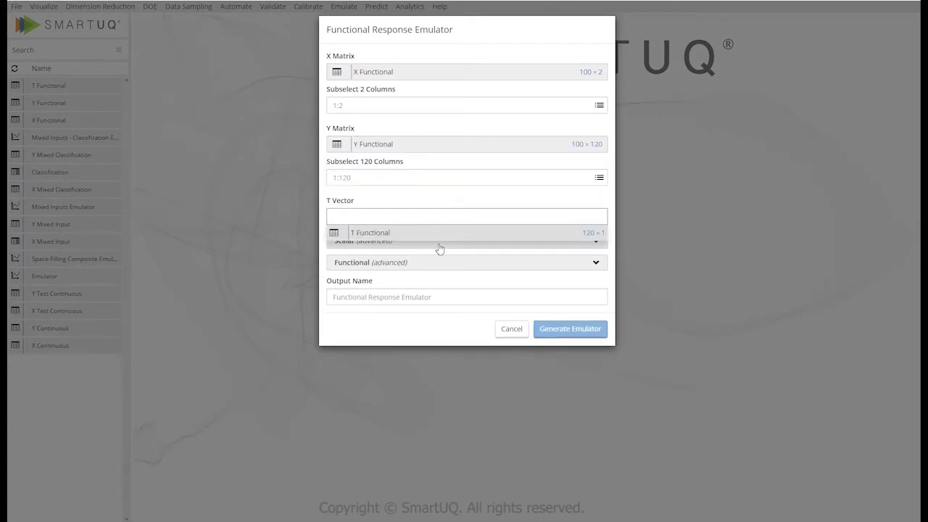
click(439, 247)
click(566, 366)
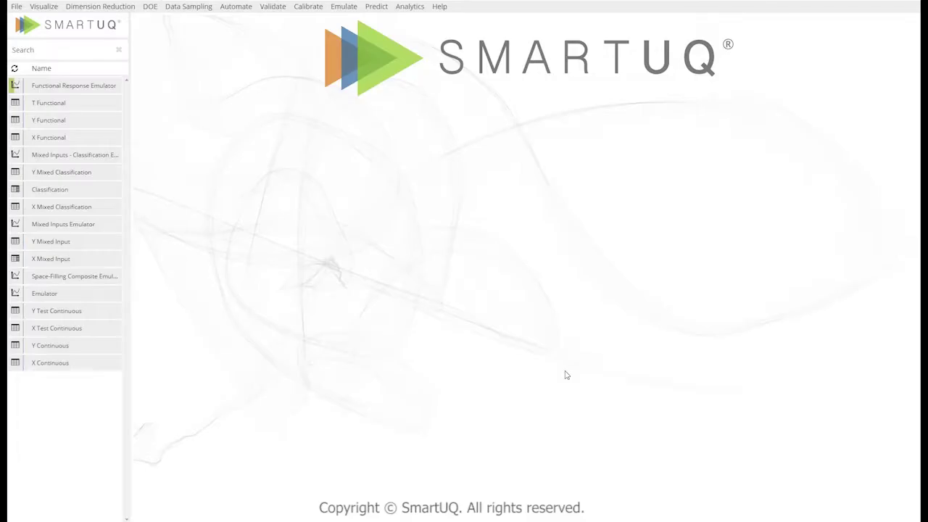
Step: Animate and rotate the new emulator's 3-D surface, then move multiview Time from 0.589 to 0.786
click(100, 87)
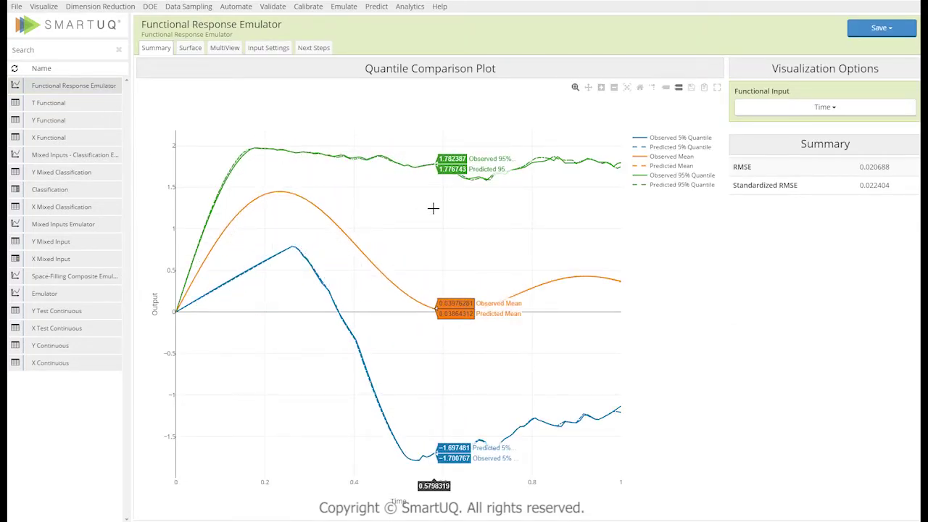
click(191, 48)
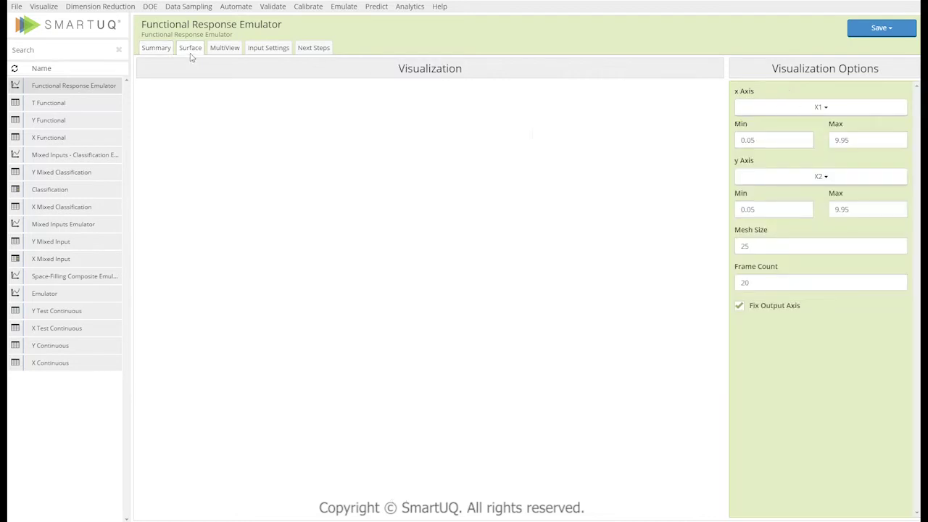
click(189, 494)
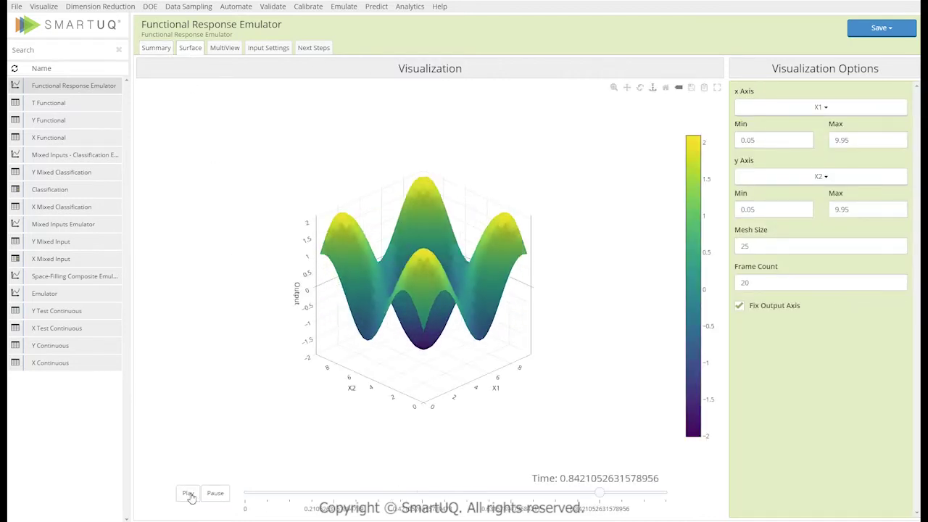
drag(394, 383, 224, 356)
click(224, 49)
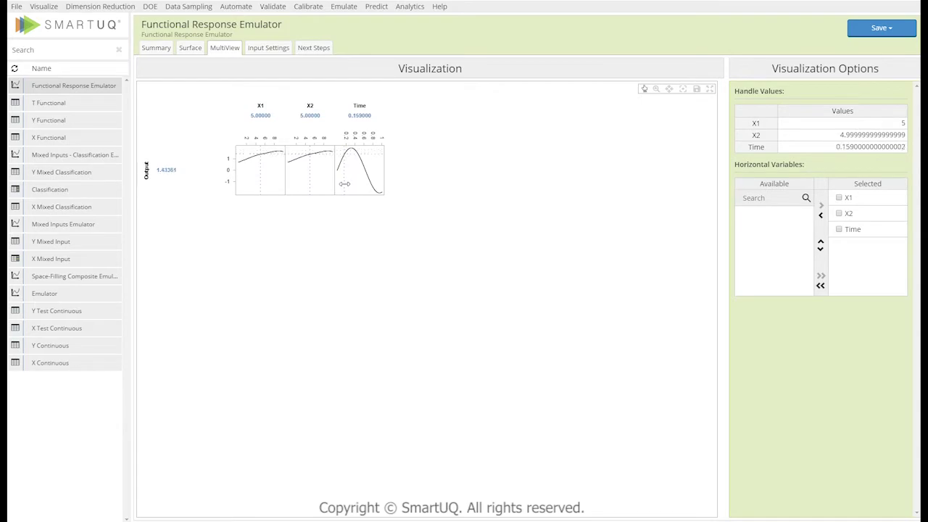
drag(364, 196, 372, 208)
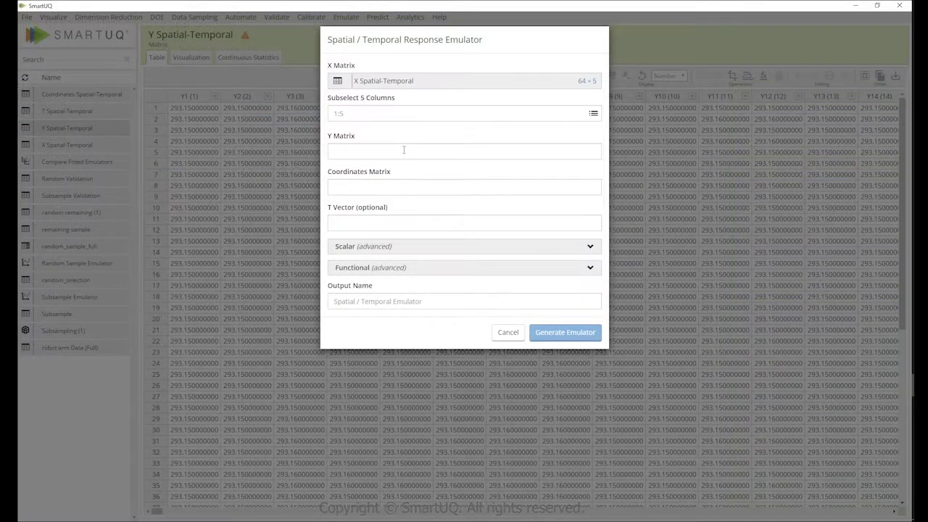
Step: Build the emulator from X, Y and Coordinates Spatial-Temporal matrices and open its summary
click(404, 150)
click(400, 172)
click(404, 220)
click(406, 239)
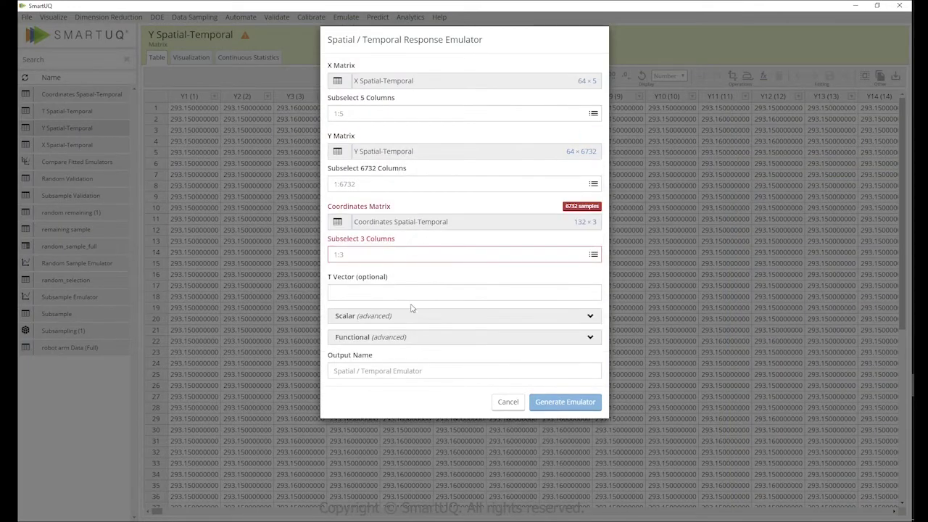
click(411, 293)
click(413, 317)
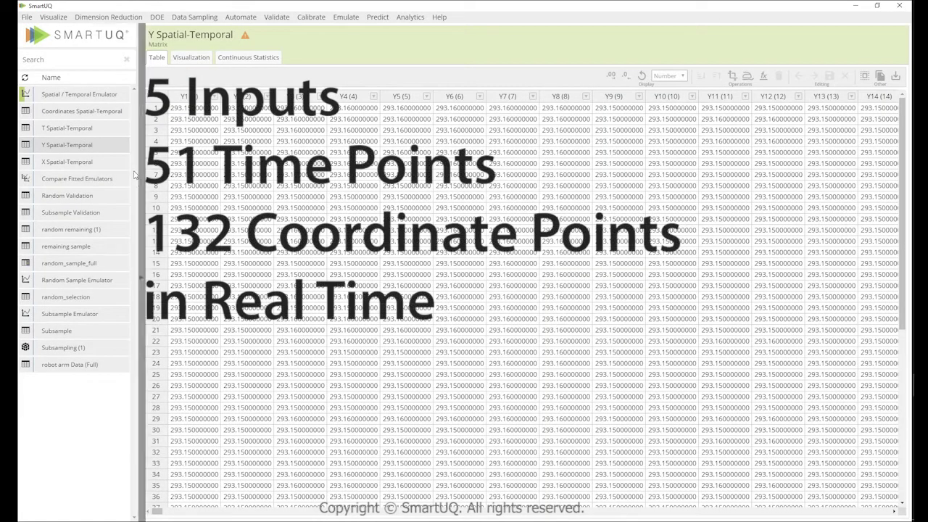
click(94, 102)
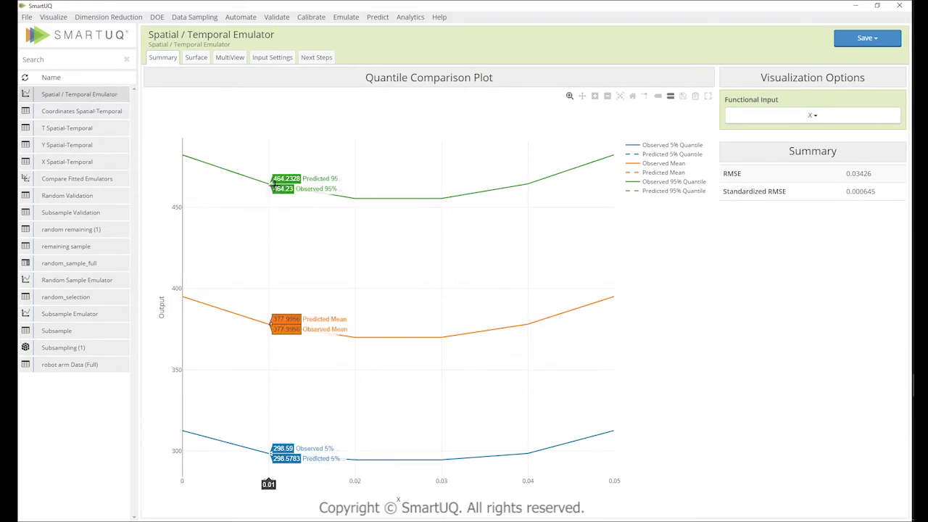
Step: Hide the 5% quantile and observed 95% traces, then animate and rotate the 3-D points, time near 57.89
click(637, 155)
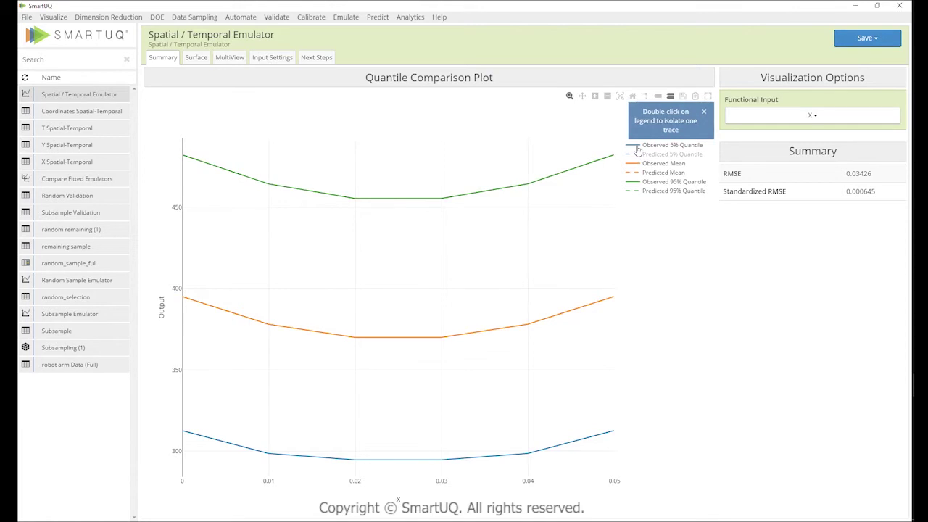
click(635, 186)
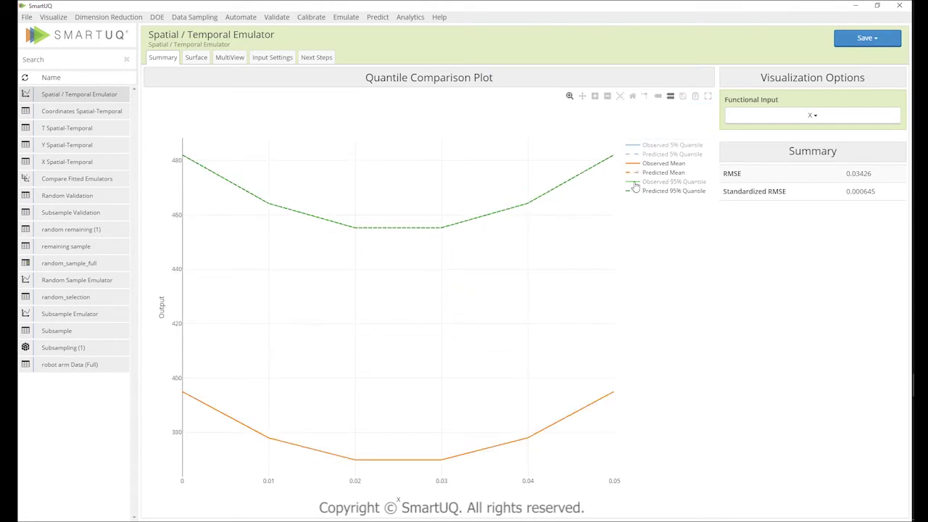
click(195, 58)
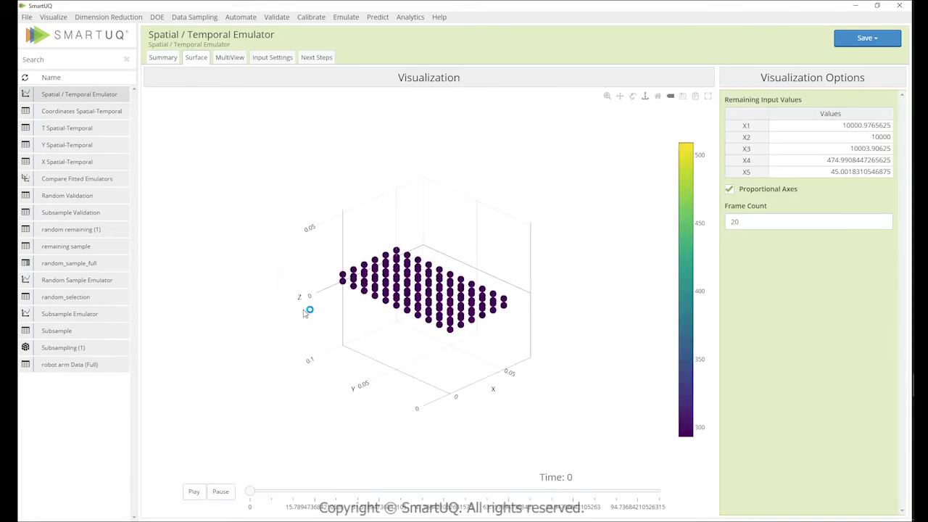
drag(263, 472, 559, 300)
click(199, 494)
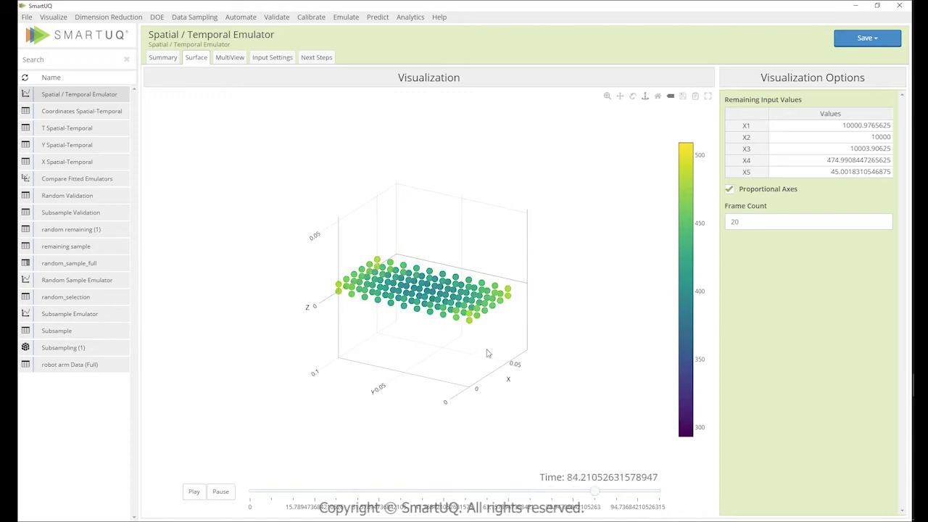
drag(657, 493, 487, 492)
drag(455, 305, 594, 118)
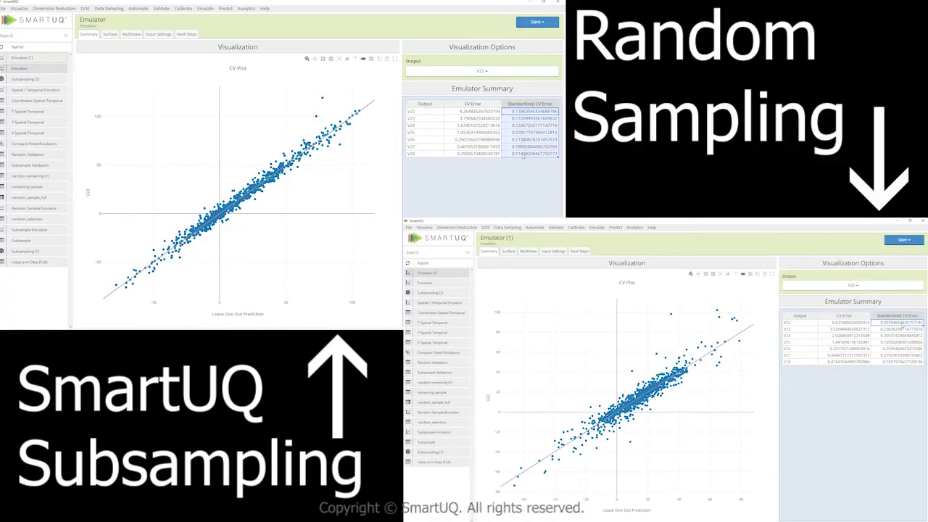
Step: Select the V22–V28 standardized CV errors, then show both emulators' rotated 3-D surfaces and multiview plots
drag(902, 323, 903, 363)
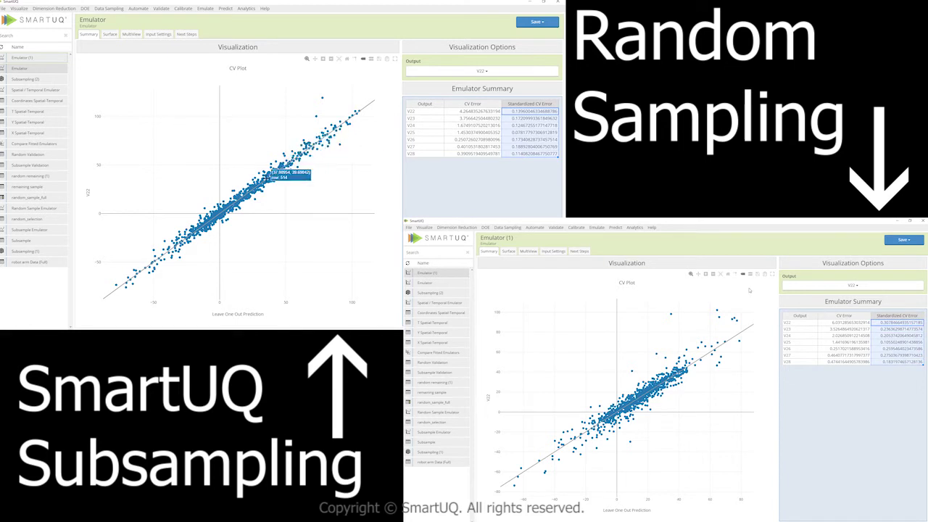
click(509, 251)
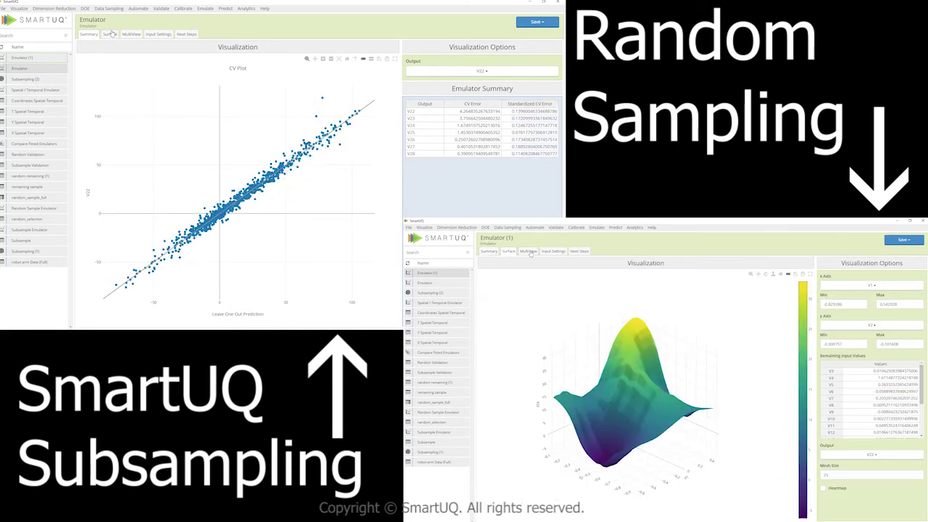
click(110, 34)
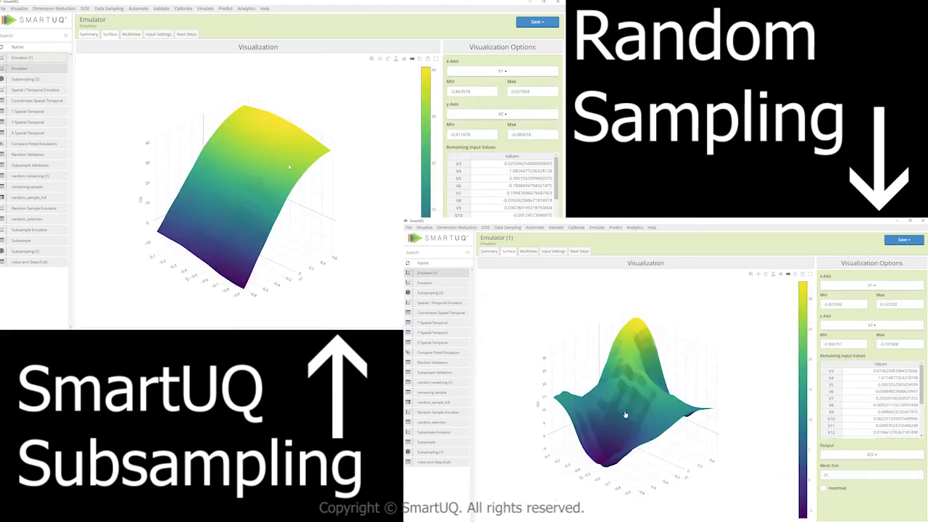
drag(267, 167, 246, 185)
drag(611, 414, 569, 317)
click(132, 34)
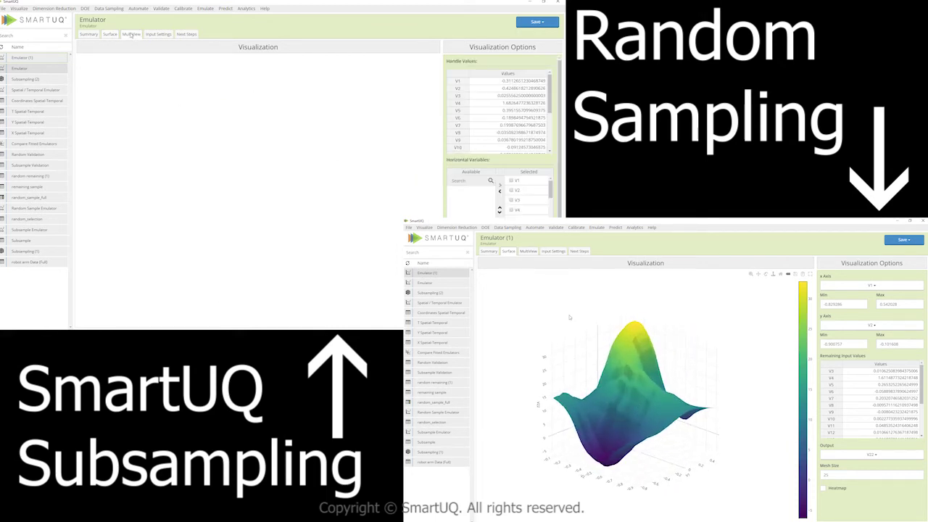
click(529, 251)
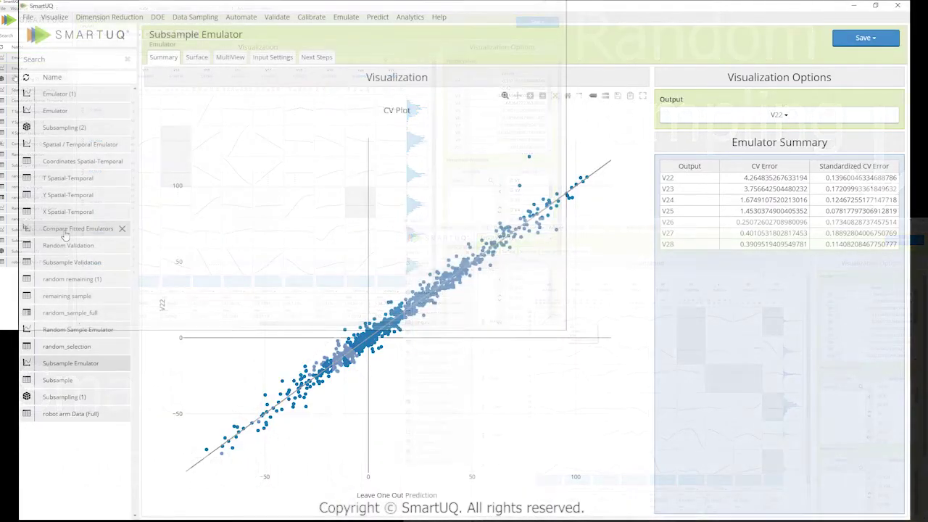
click(65, 230)
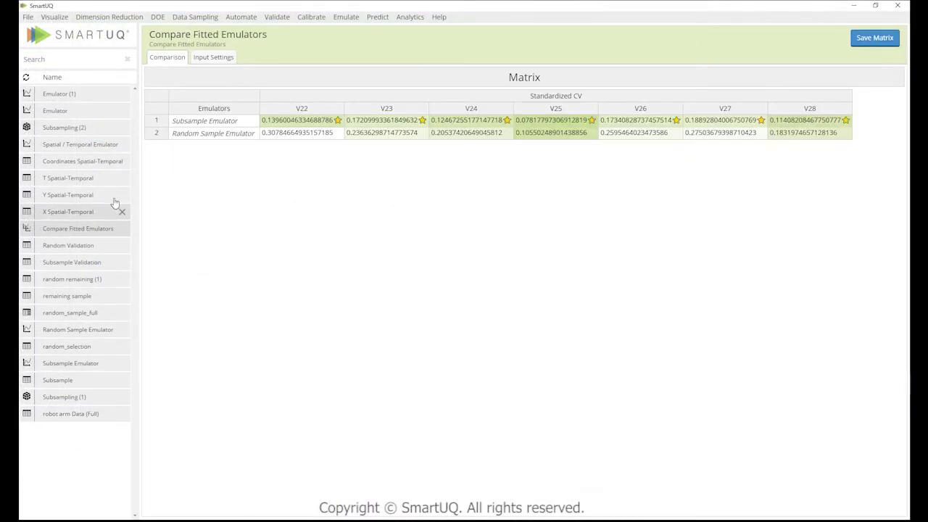
click(157, 121)
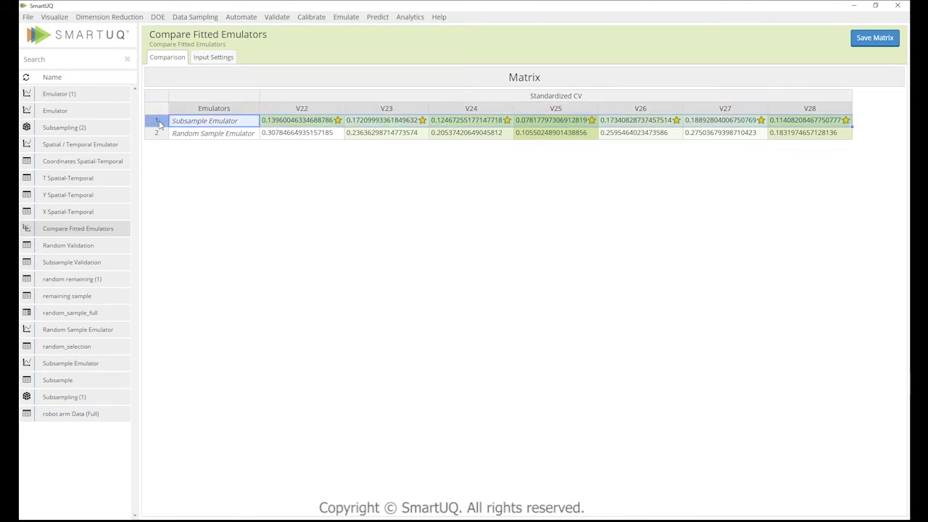